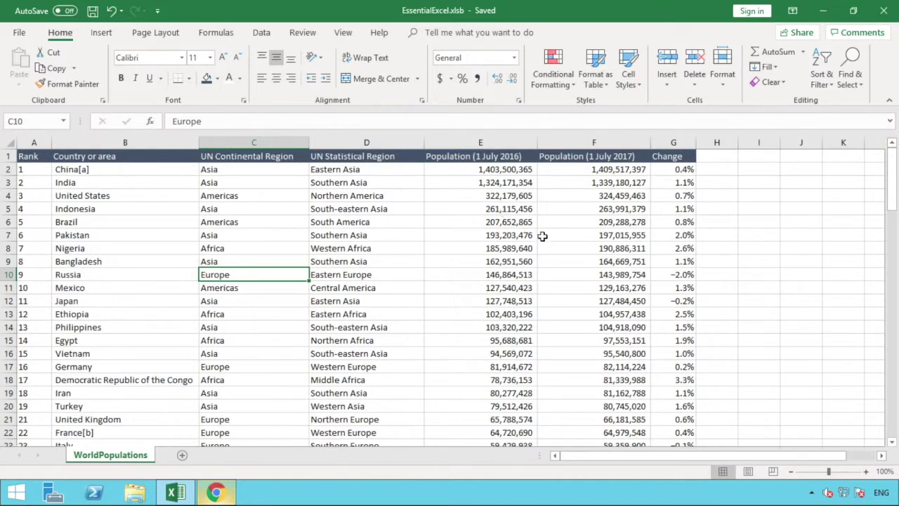
Step: Freeze the top row of the WorldPopulations table using View > Freeze Panes > Freeze Top Row
scroll(542, 236, "down", 5)
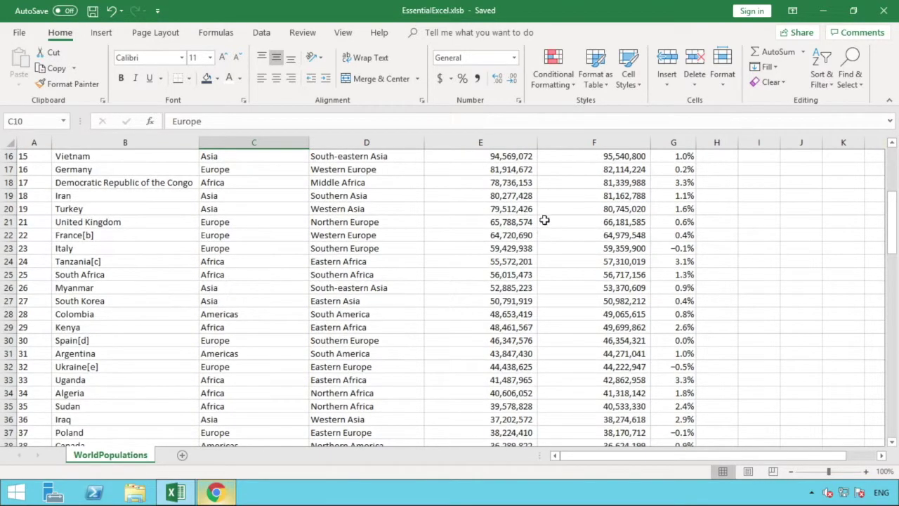
scroll(491, 253, "down", 2)
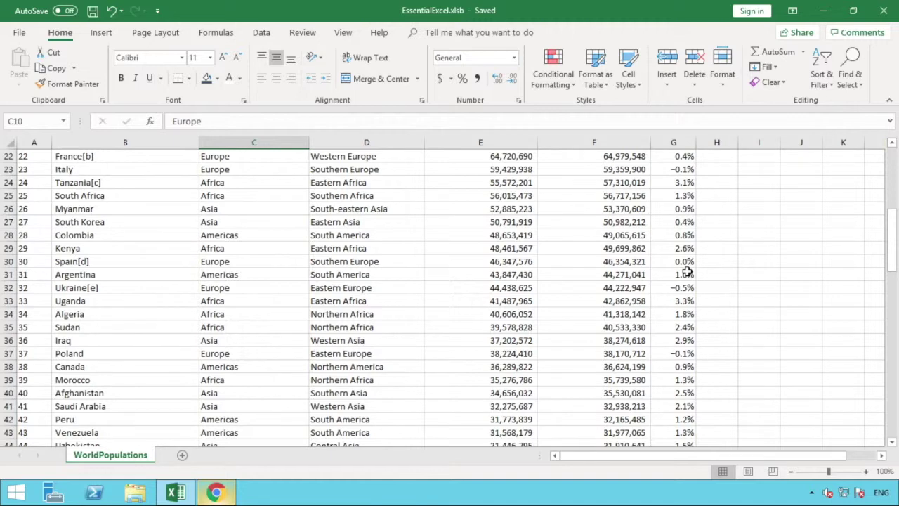
scroll(687, 273, "up", 5)
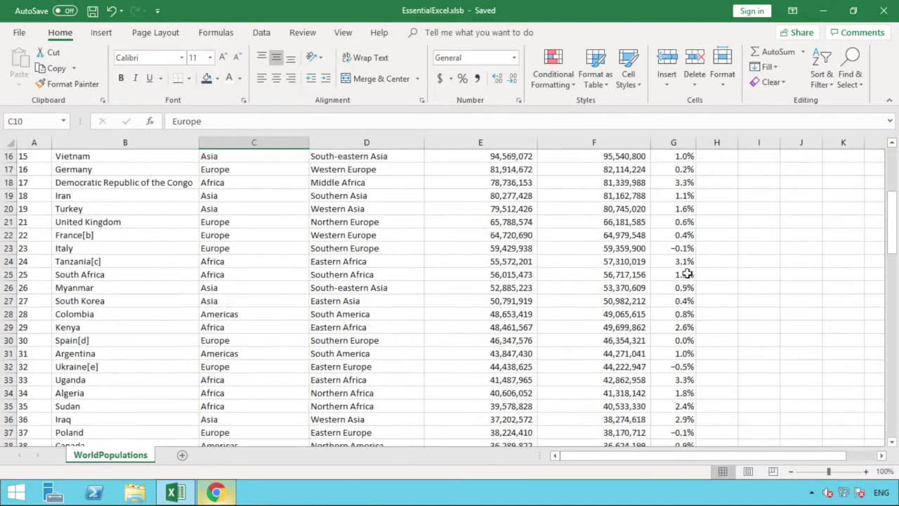
scroll(687, 274, "up", 2)
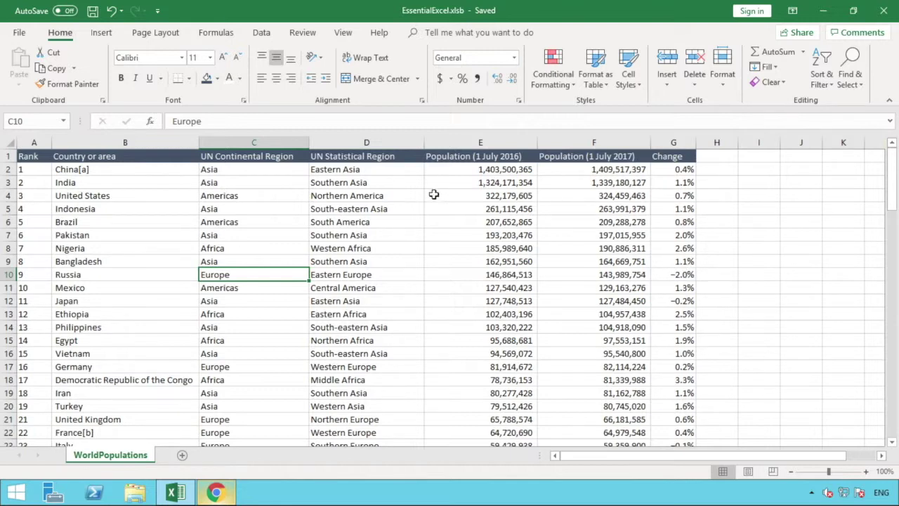
left_click(404, 197)
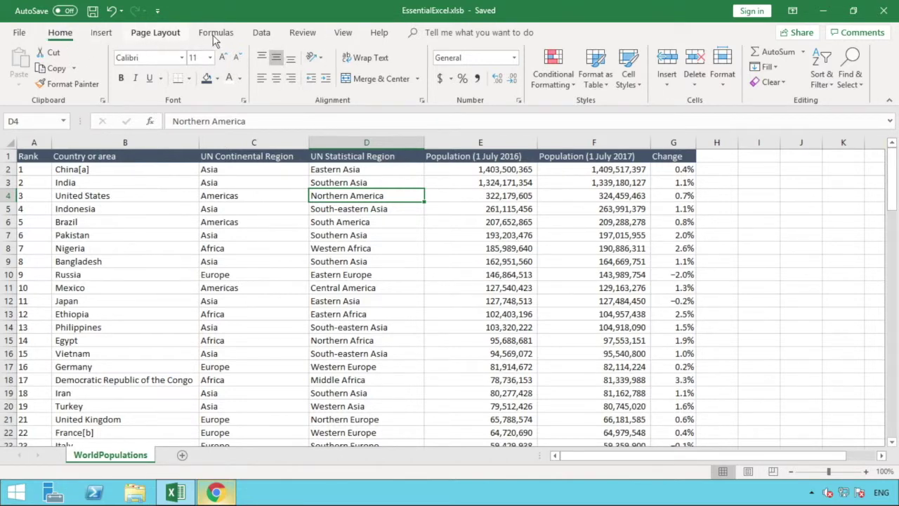
left_click(342, 33)
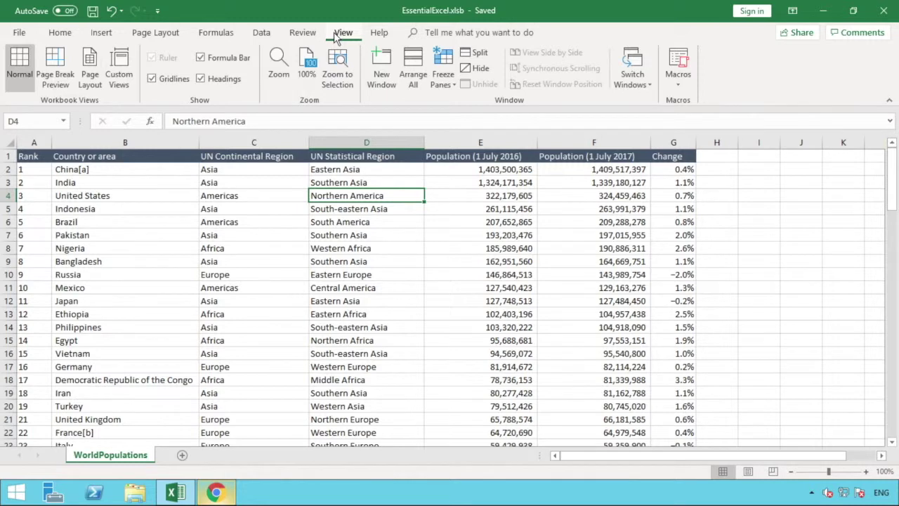
left_click(443, 92)
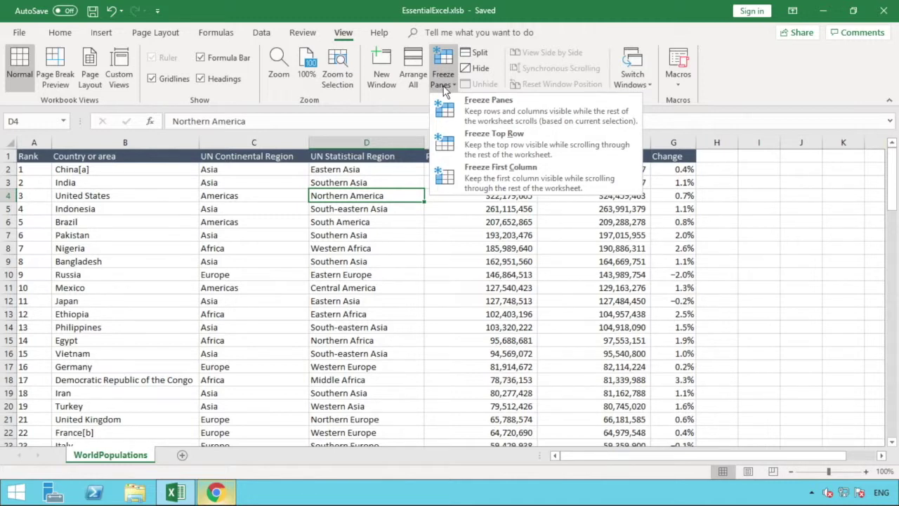
left_click(483, 143)
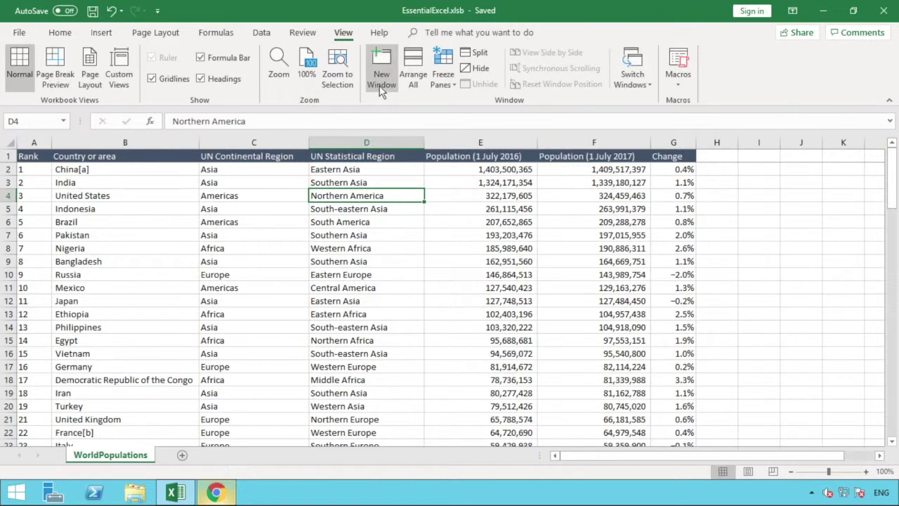
Step: Toggle gridlines off and on, scroll down past row 30, and select header cell C1
left_click(151, 78)
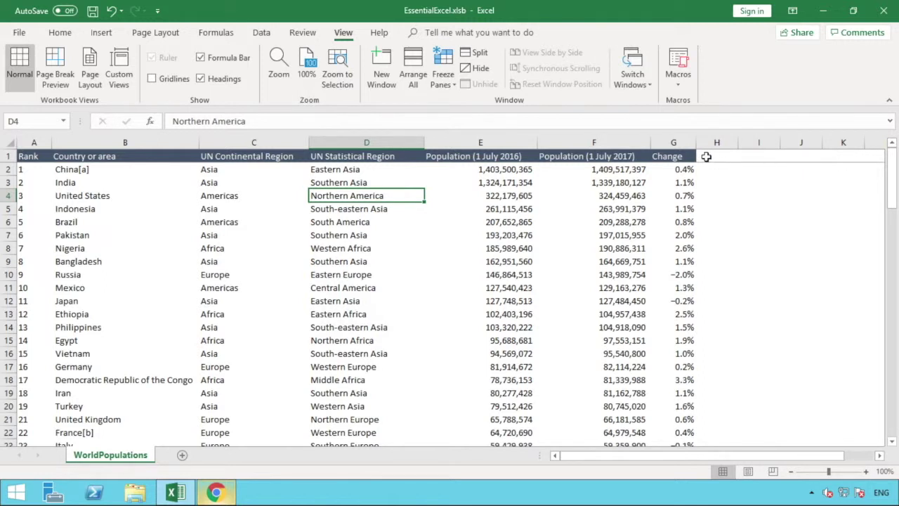
left_click(152, 78)
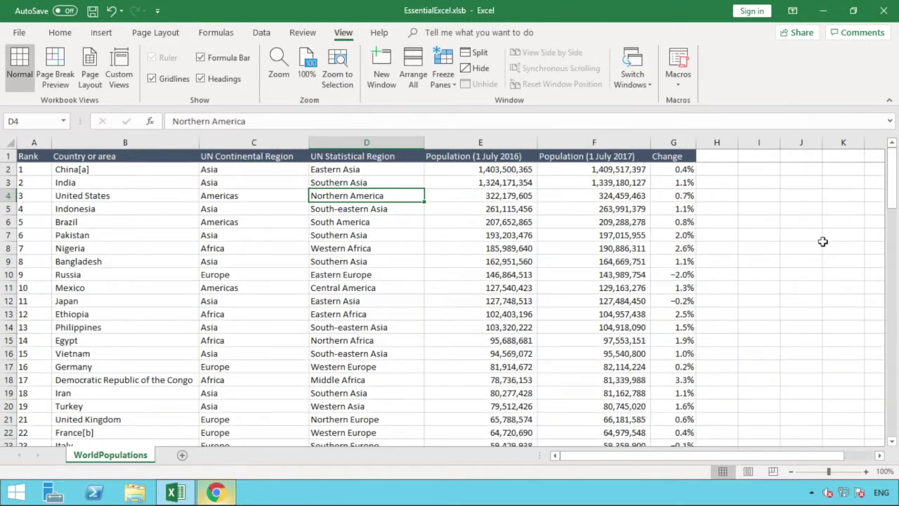
left_click_drag(891, 168, 892, 254)
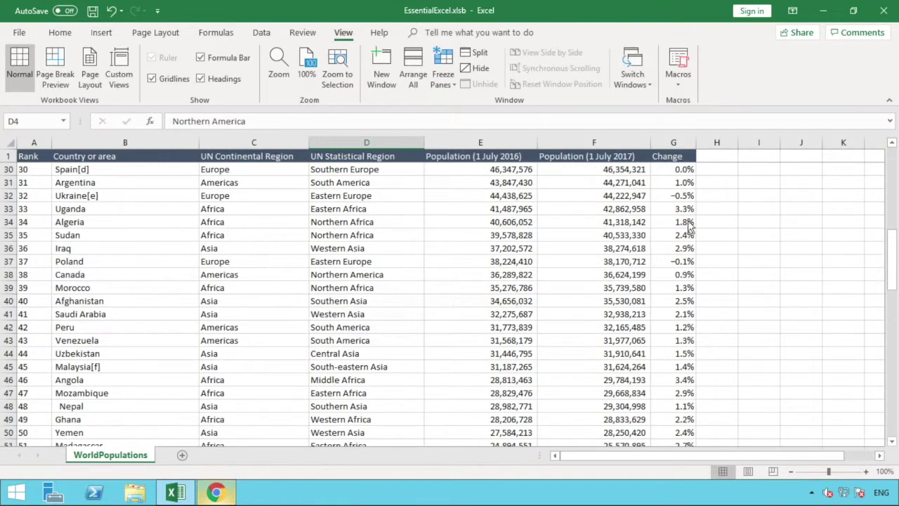
left_click(251, 157)
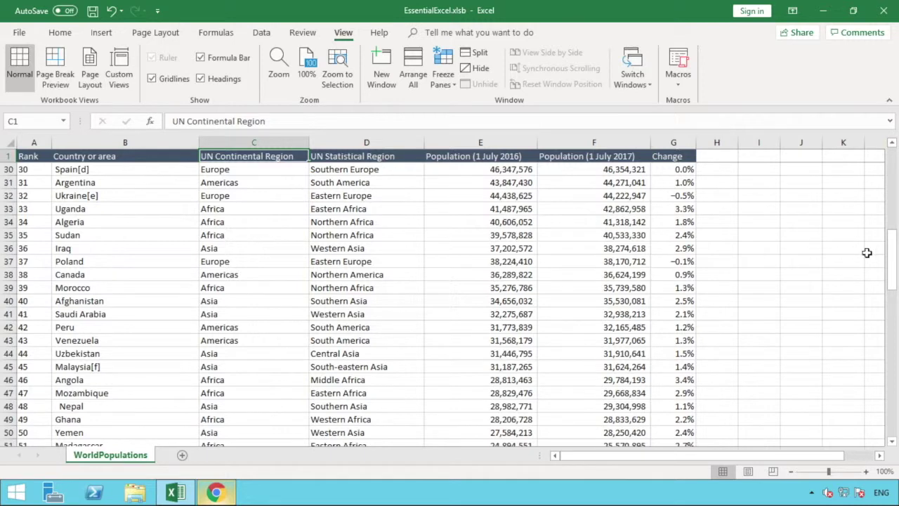
Step: Scroll back to the top, select C2, and unfreeze the pinned header row
left_click_drag(893, 258, 897, 149)
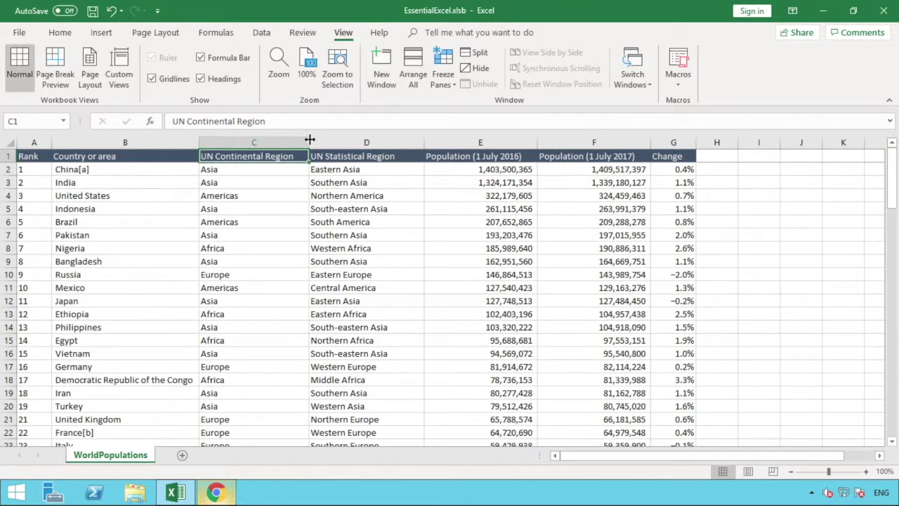
left_click(298, 170)
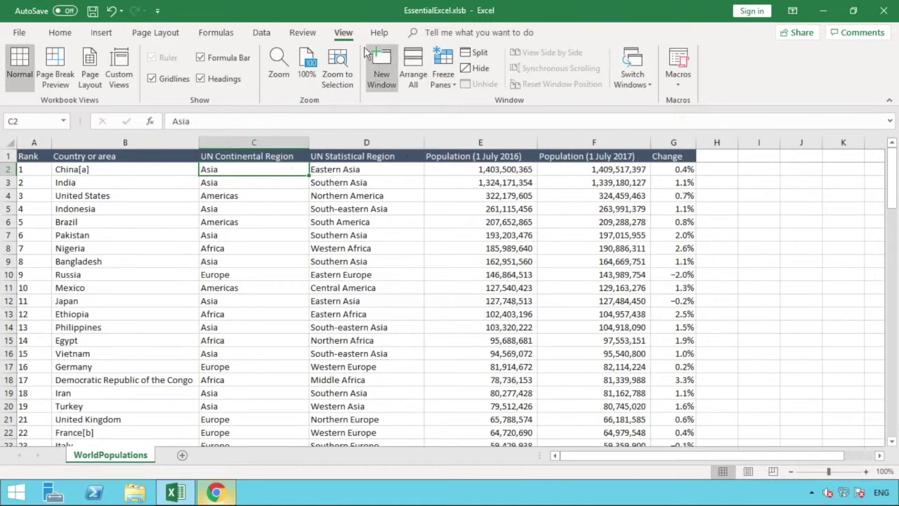
left_click(444, 84)
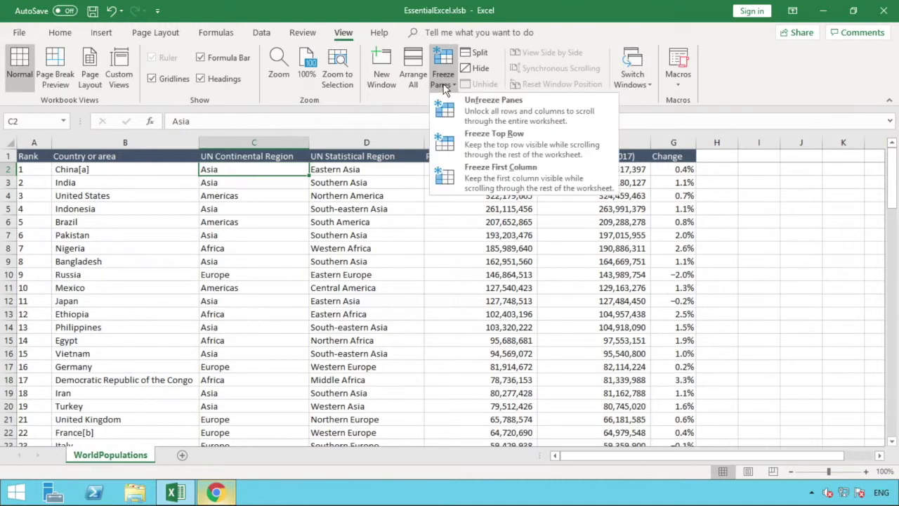
left_click(501, 111)
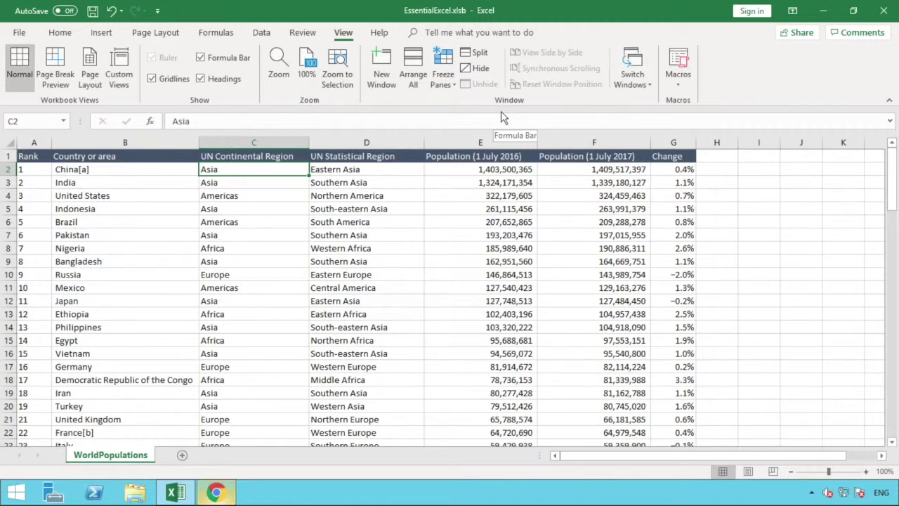
Step: Freeze the first (Rank) column, then scroll right to the Change column to test it
left_click(455, 85)
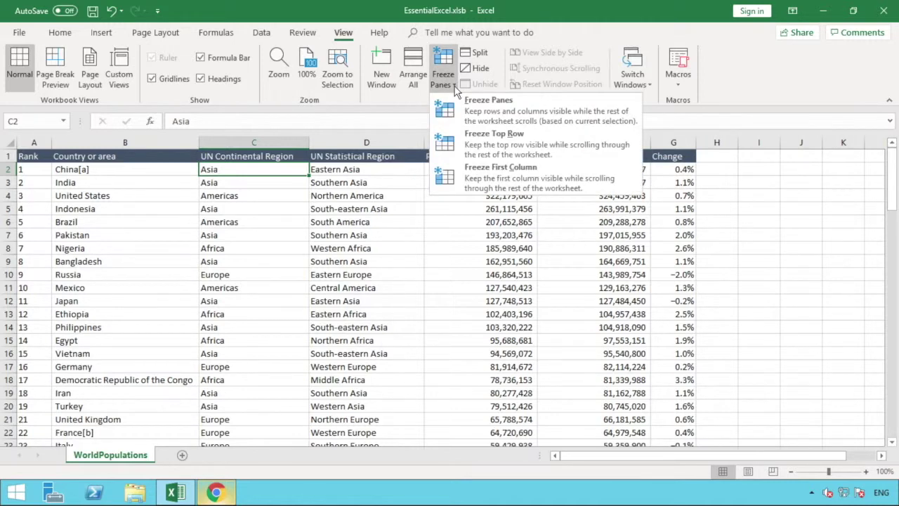
left_click(474, 172)
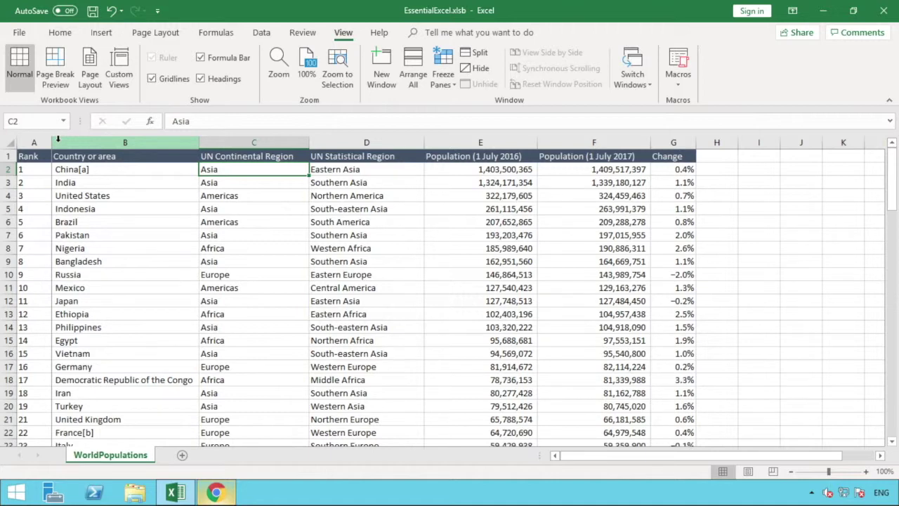
left_click(881, 457)
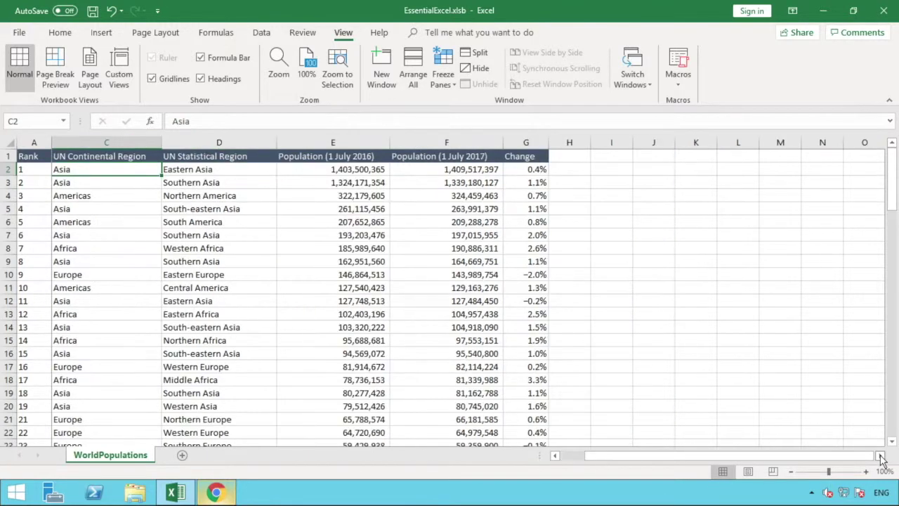
left_click(882, 457)
left_click(882, 458)
left_click(882, 457)
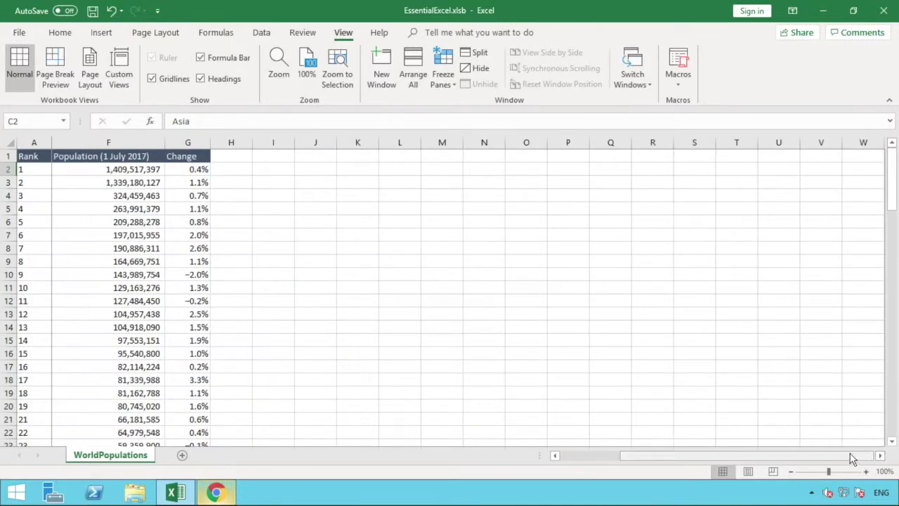
left_click_drag(850, 454, 746, 463)
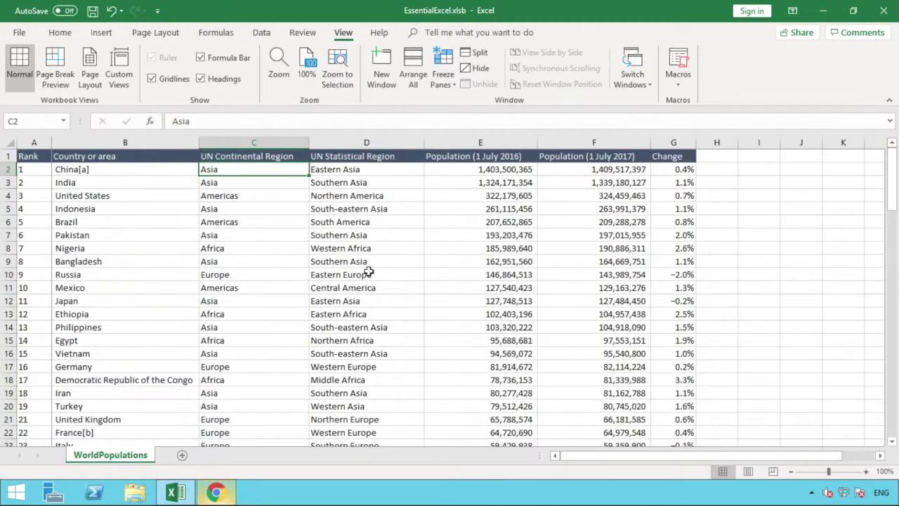
Step: Unfreeze all panes and select cell E3
left_click(452, 88)
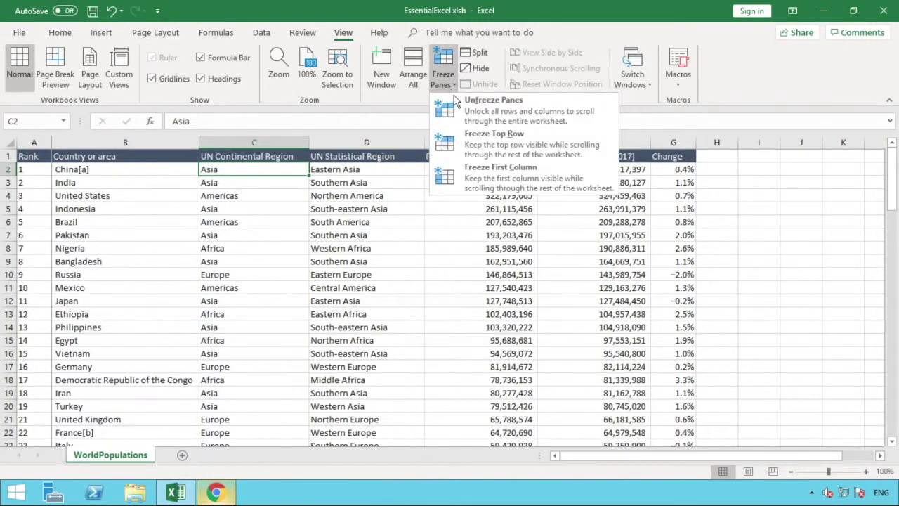
left_click(470, 114)
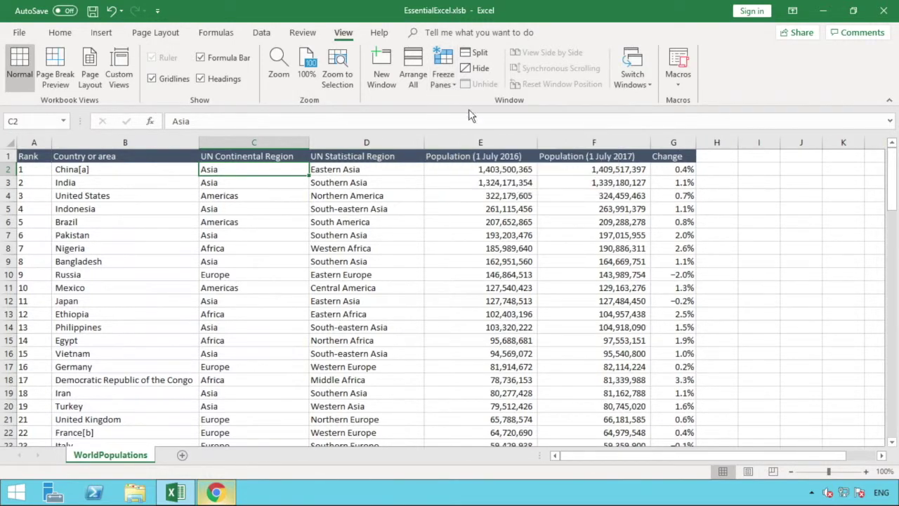
left_click(427, 180)
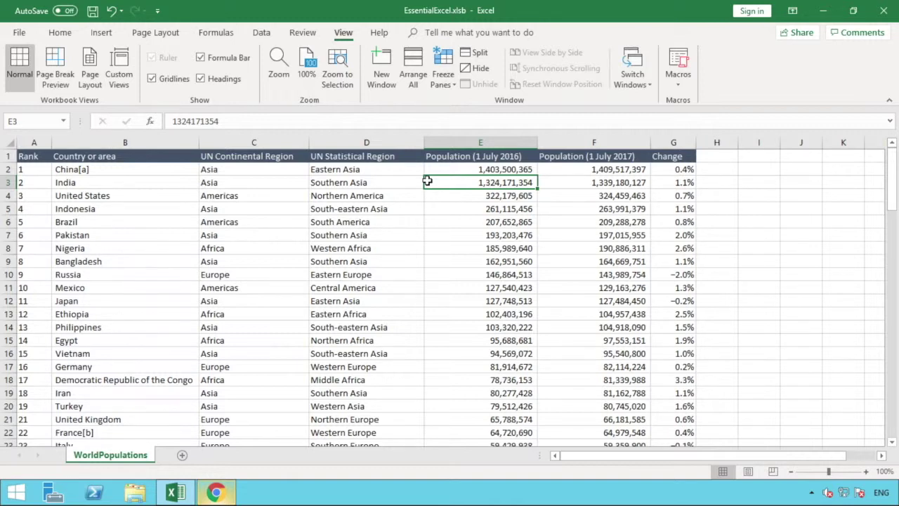
Step: Select cell C2 and show the Freeze Panes options on the View tab
left_click(255, 170)
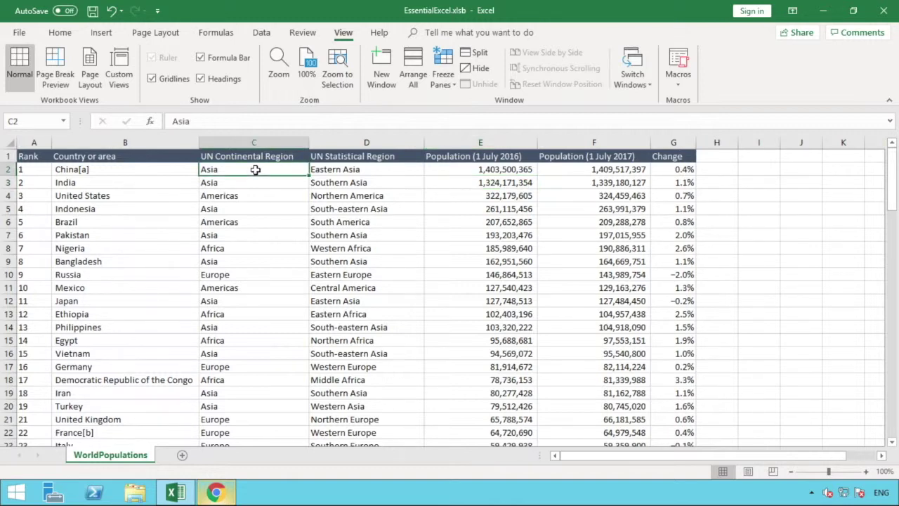
left_click(444, 89)
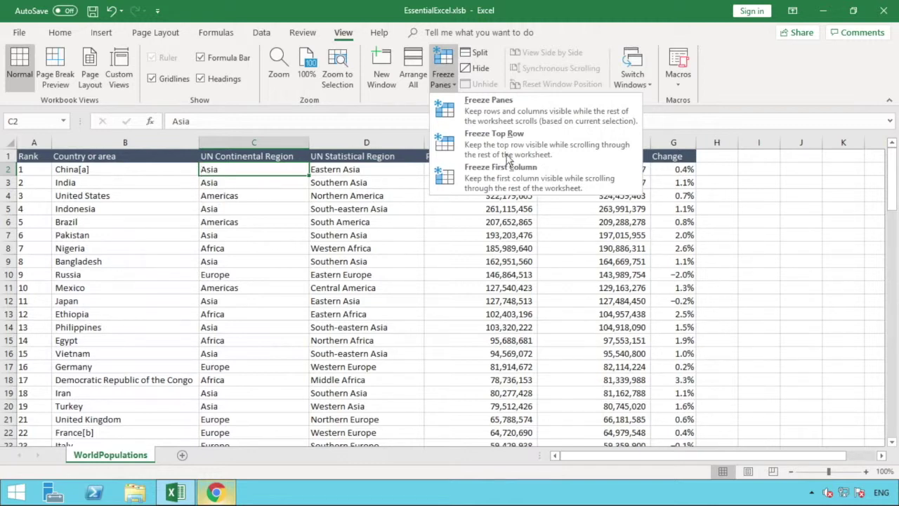
Step: Freeze panes at C2, then scroll down and right, selecting C1 and F1 to confirm
left_click(501, 111)
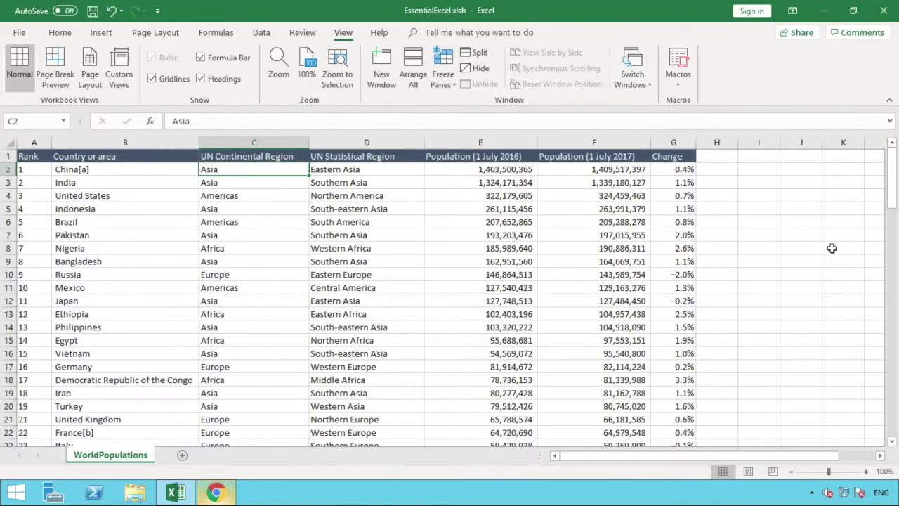
left_click_drag(890, 175, 896, 306)
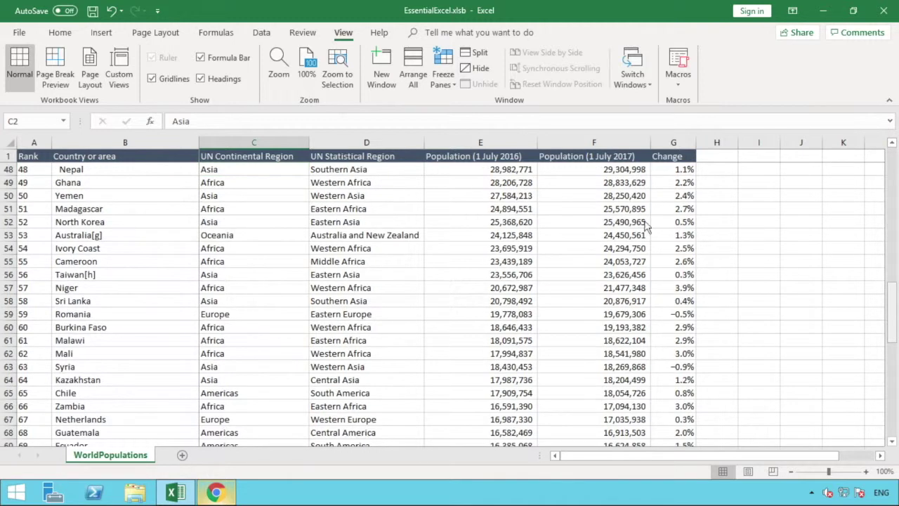
left_click(262, 155)
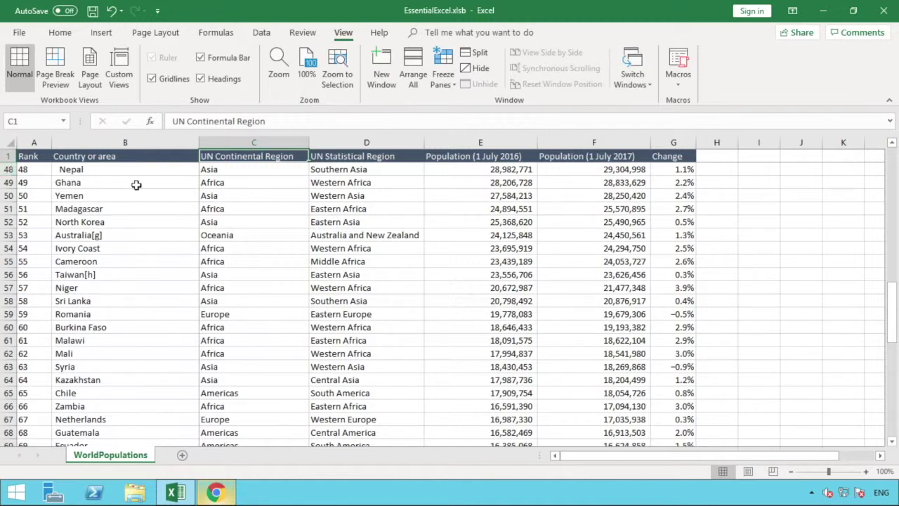
left_click(880, 455)
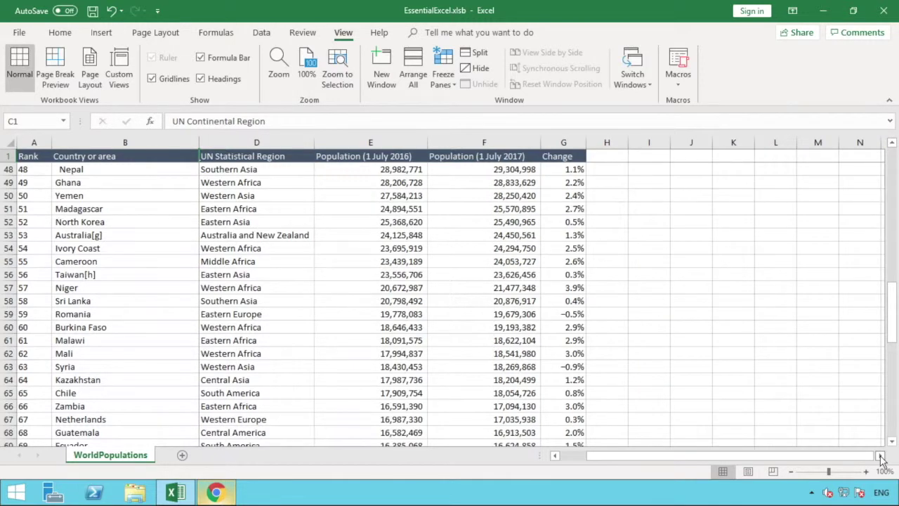
left_click(880, 455)
left_click(880, 455)
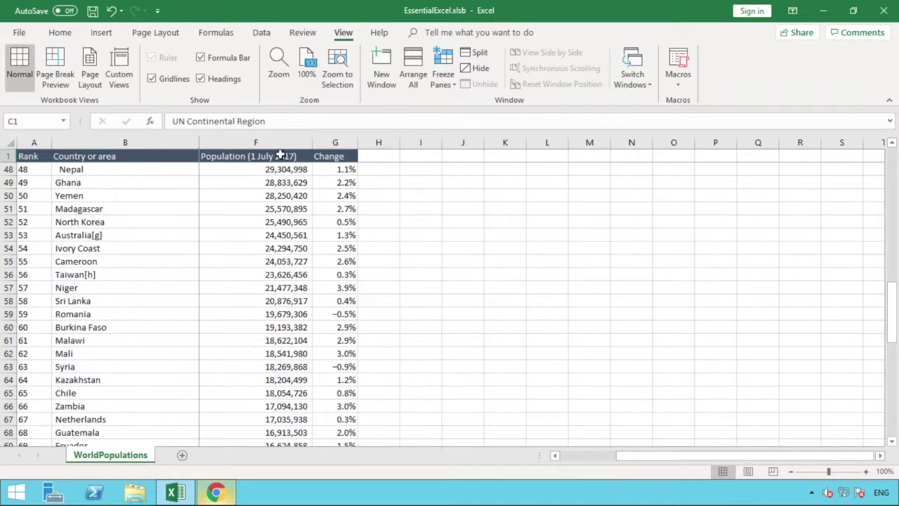
left_click(280, 156)
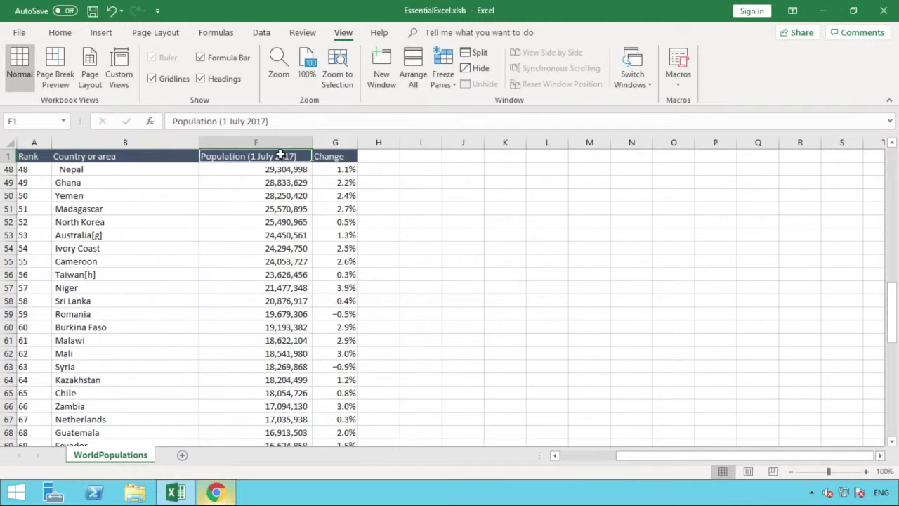